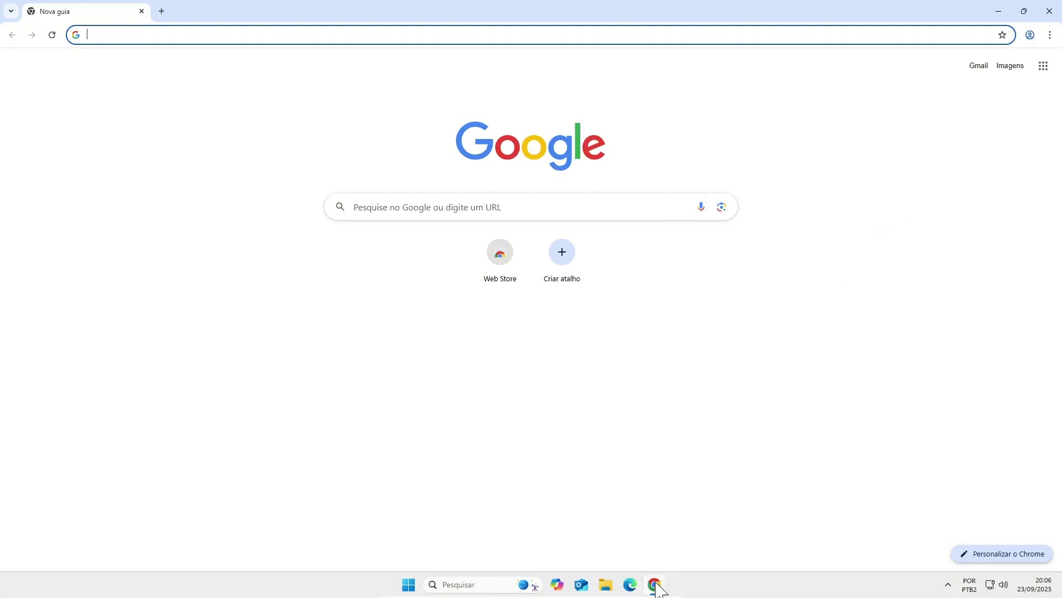
{"action": "left_click", "coordinate": [807, 261]}
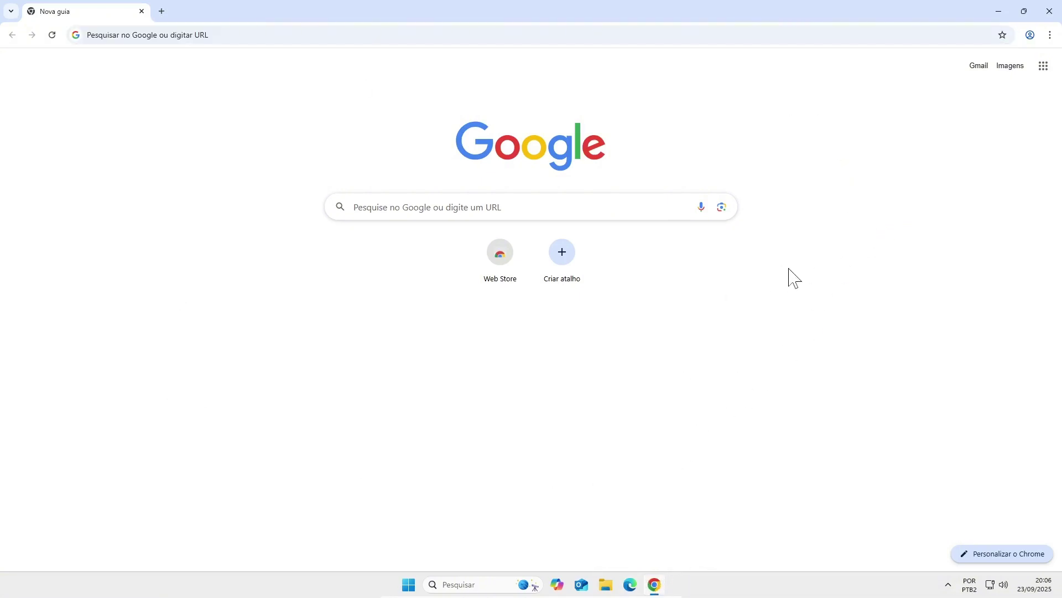
{"action": "left_click", "coordinate": [978, 69]}
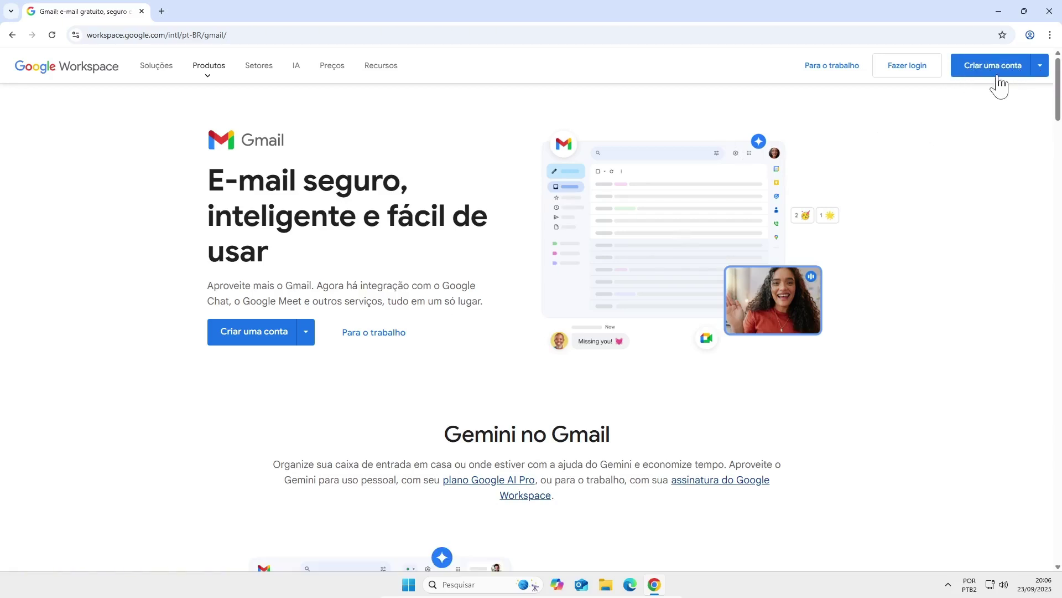
{"action": "left_click", "coordinate": [253, 332]}
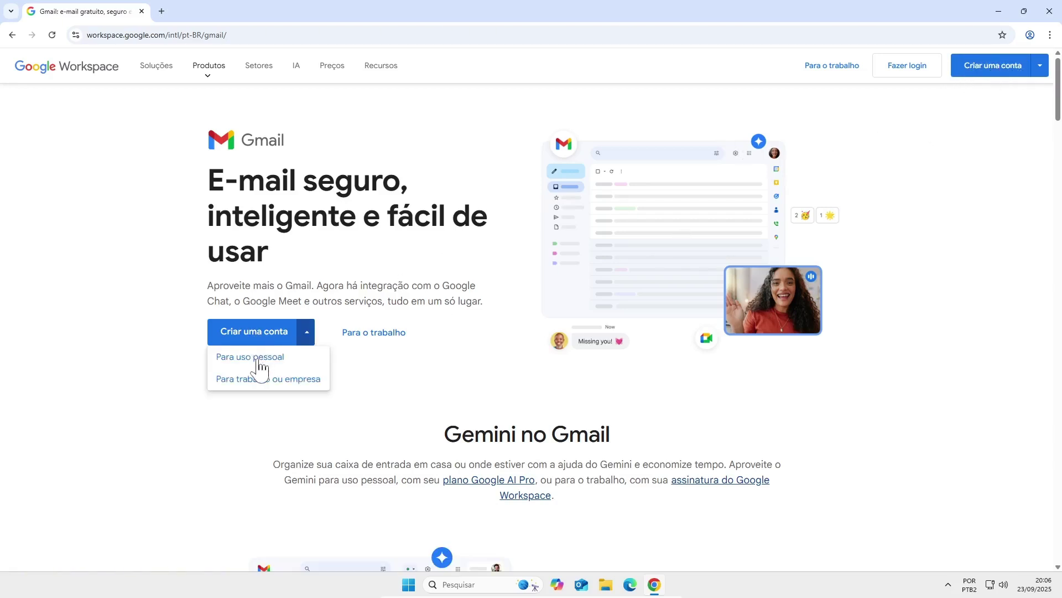
{"action": "key", "text": "alt+Left"}
- Search Google for 'google' and go to the Fazer login sign-in page
{"action": "left_click", "coordinate": [470, 203]}
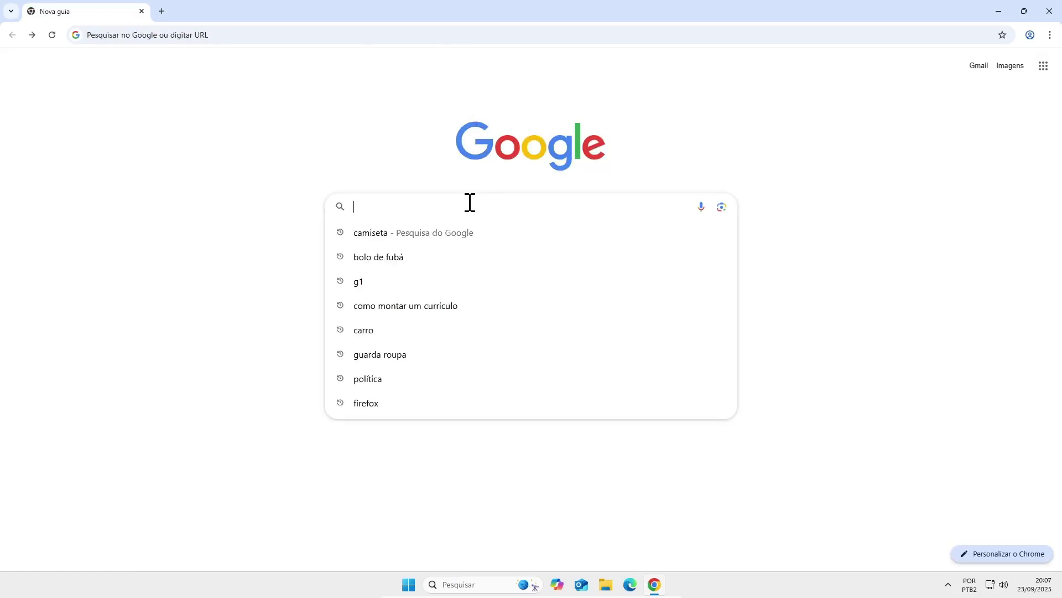
{"action": "type", "text": "google"}
{"action": "key", "text": "Return"}
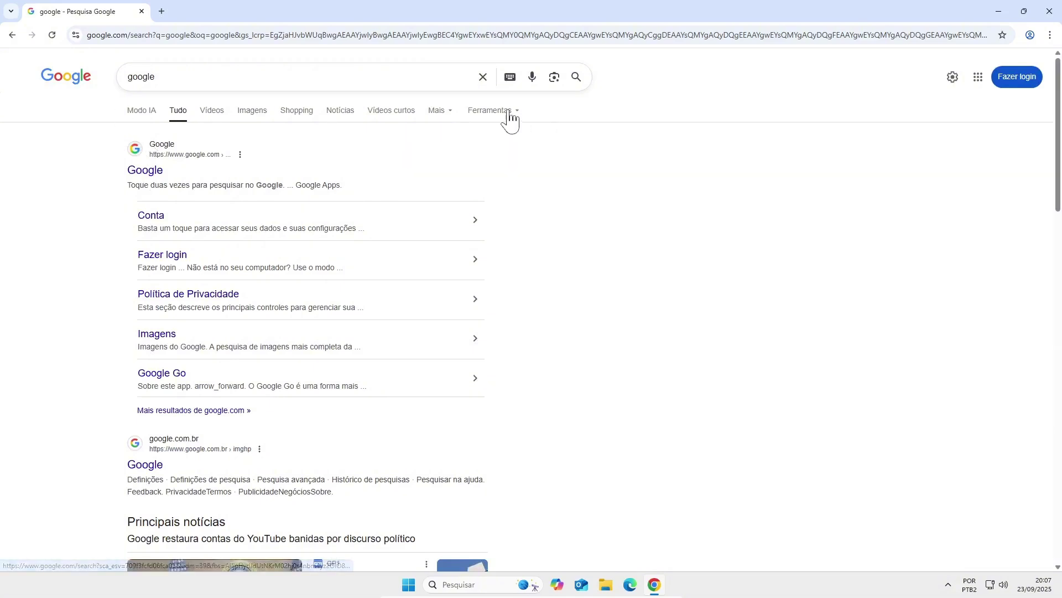
{"action": "left_click", "coordinate": [1021, 82]}
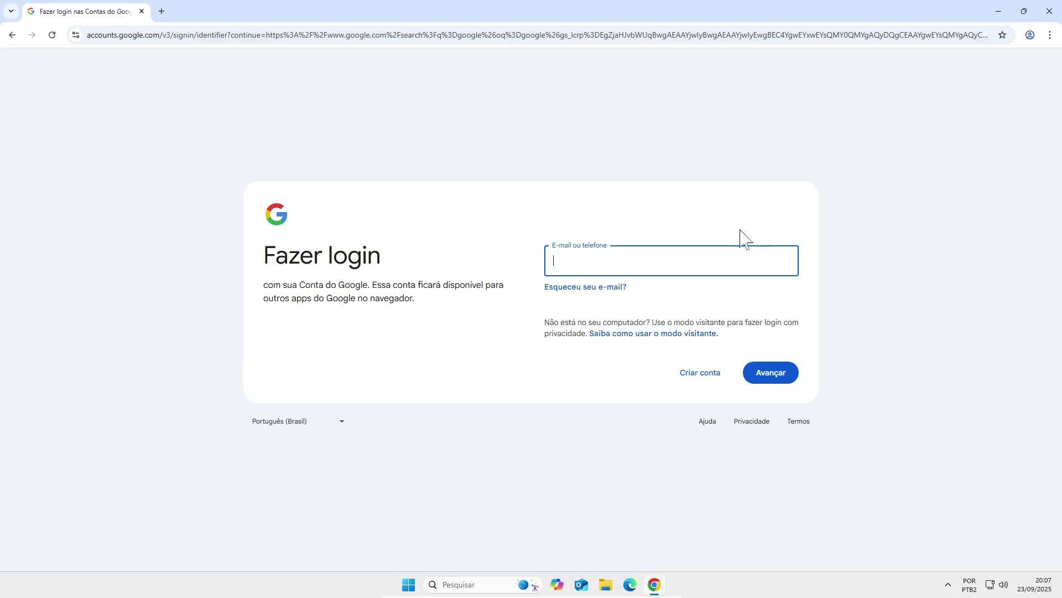
- Choose Criar conta, then Para uso pessoal, to begin a personal Google account
{"action": "left_click", "coordinate": [702, 382]}
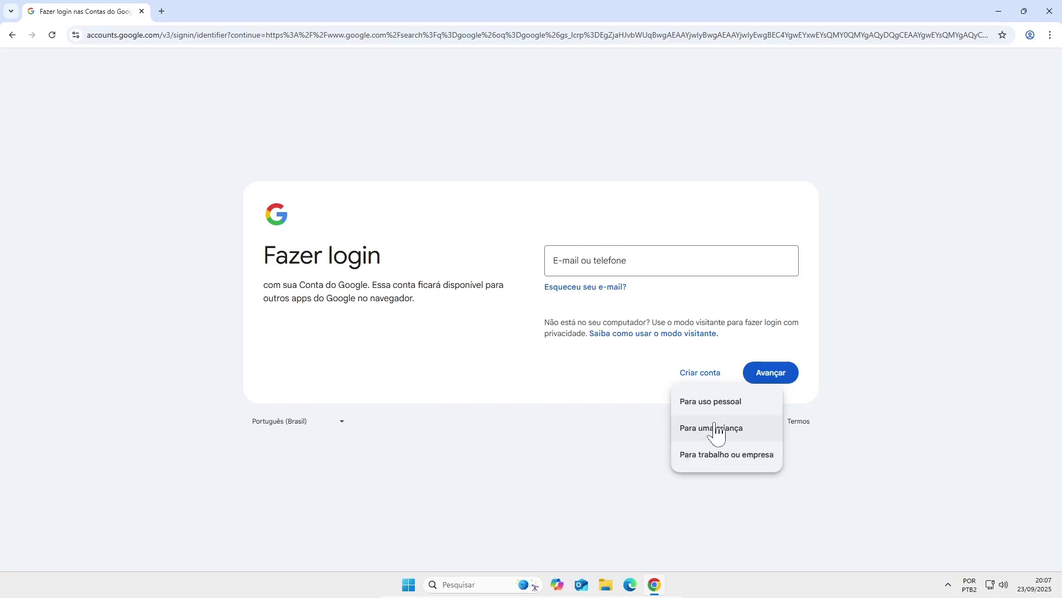
{"action": "left_click", "coordinate": [750, 418]}
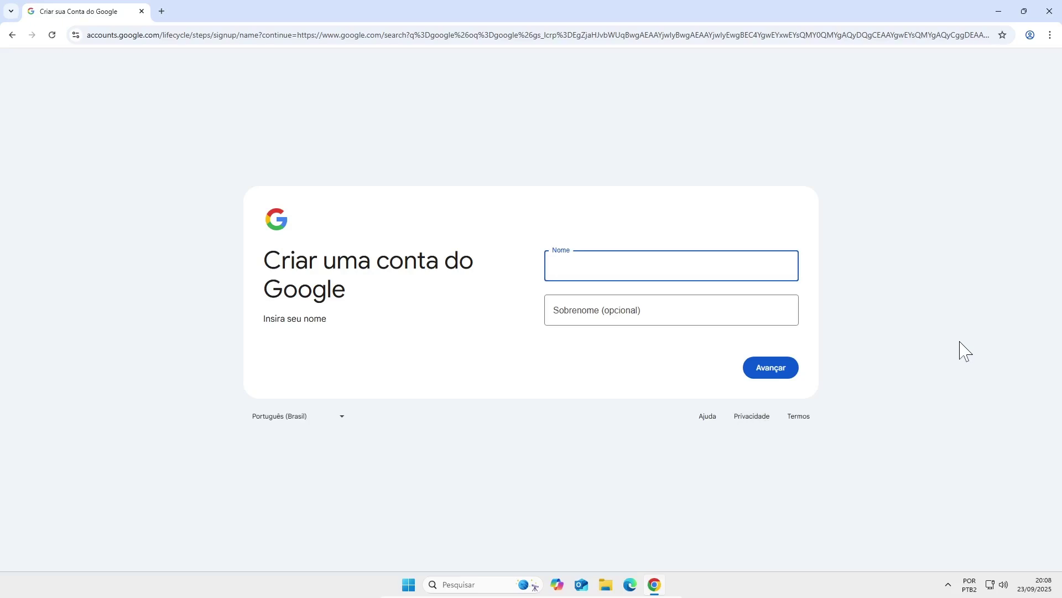
- Enter the account holder's first name and surname and continue
{"action": "type", "text": "Básico"}
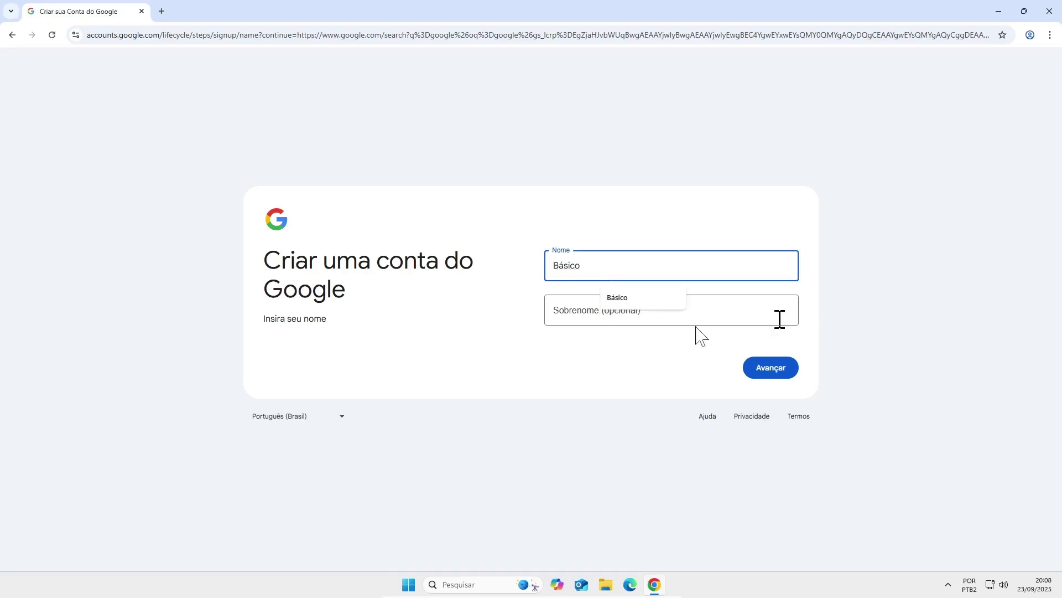
{"action": "left_click", "coordinate": [598, 337]}
{"action": "left_click", "coordinate": [597, 316]}
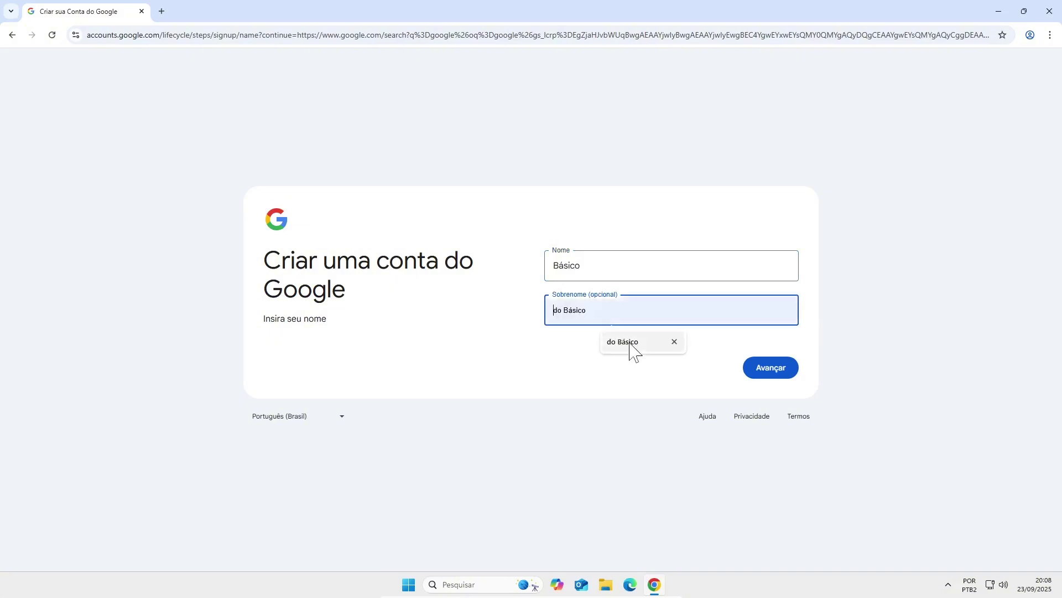
{"action": "left_click", "coordinate": [631, 353]}
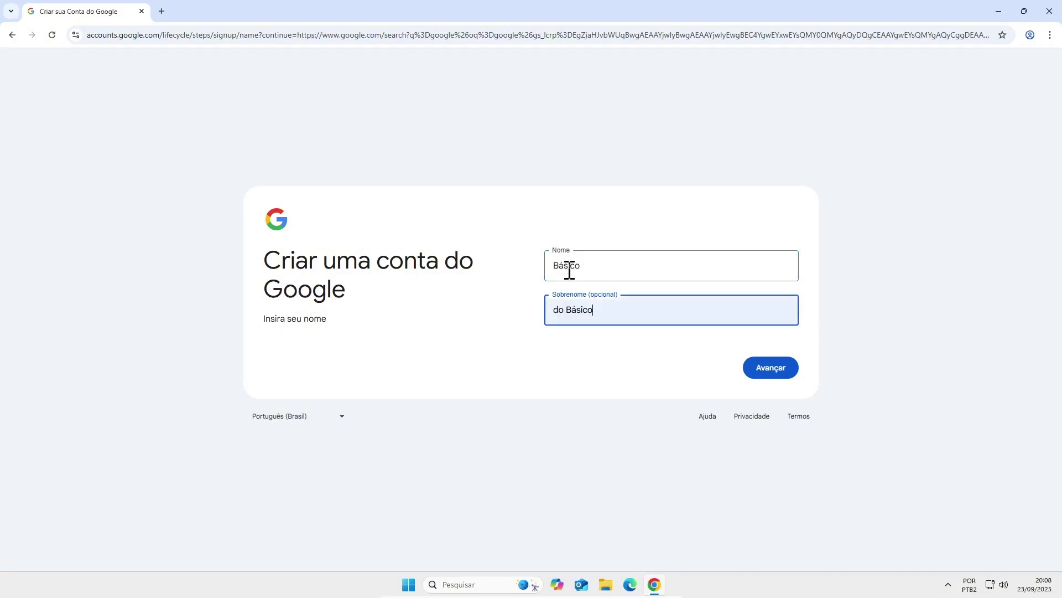
{"action": "left_click", "coordinate": [774, 374]}
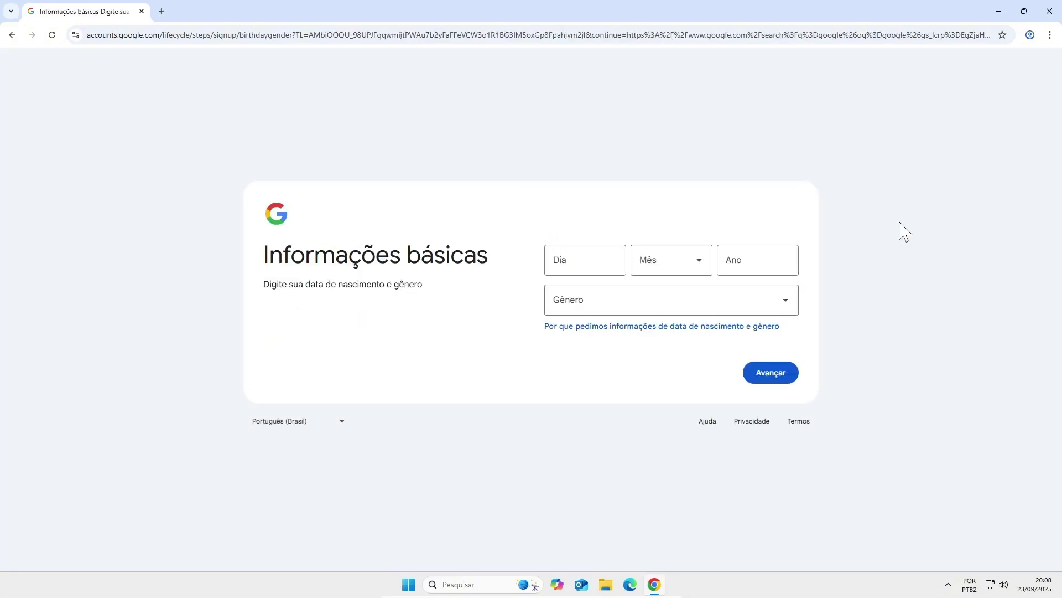
- Enter birth date (day 01, year 1990), pick the month and gender, then continue
{"action": "left_click", "coordinate": [599, 261]}
{"action": "type", "text": "01"}
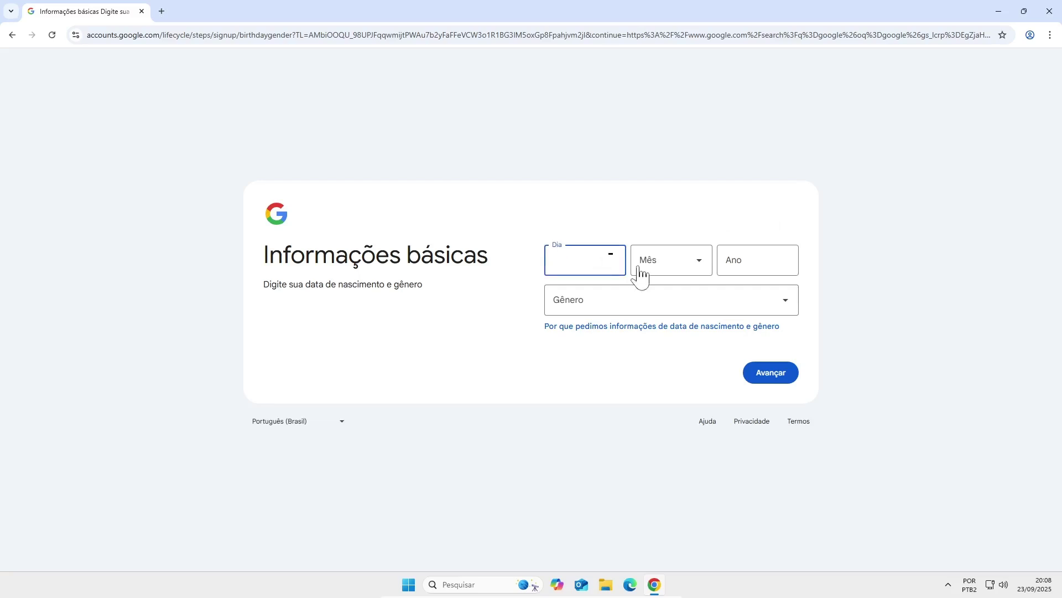
{"action": "left_click", "coordinate": [640, 271]}
{"action": "left_click", "coordinate": [673, 297]}
{"action": "left_click", "coordinate": [754, 258]}
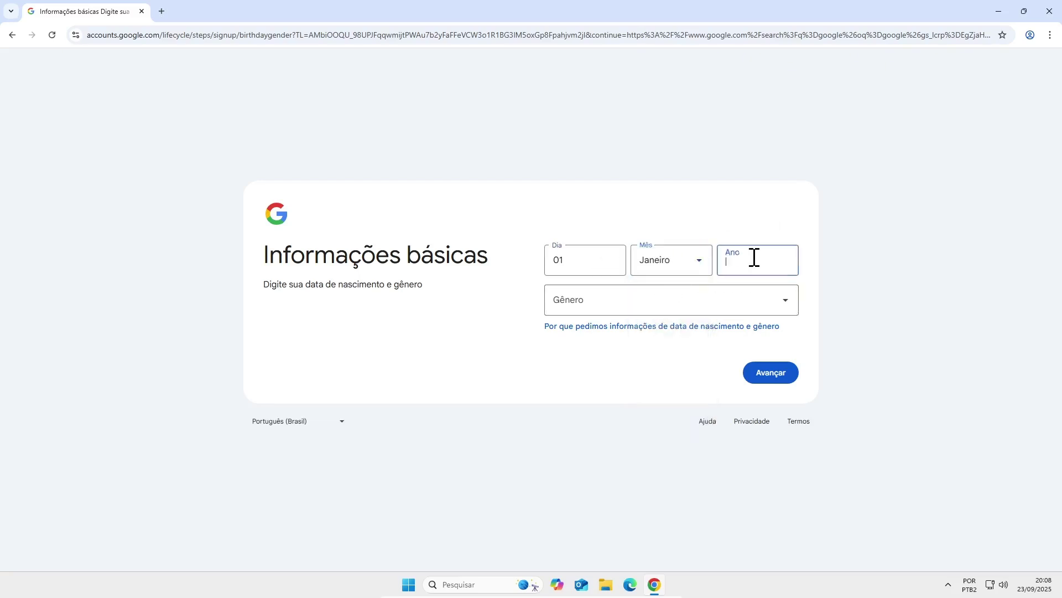
{"action": "type", "text": "1990"}
{"action": "left_click", "coordinate": [679, 302]}
{"action": "left_click", "coordinate": [622, 358]}
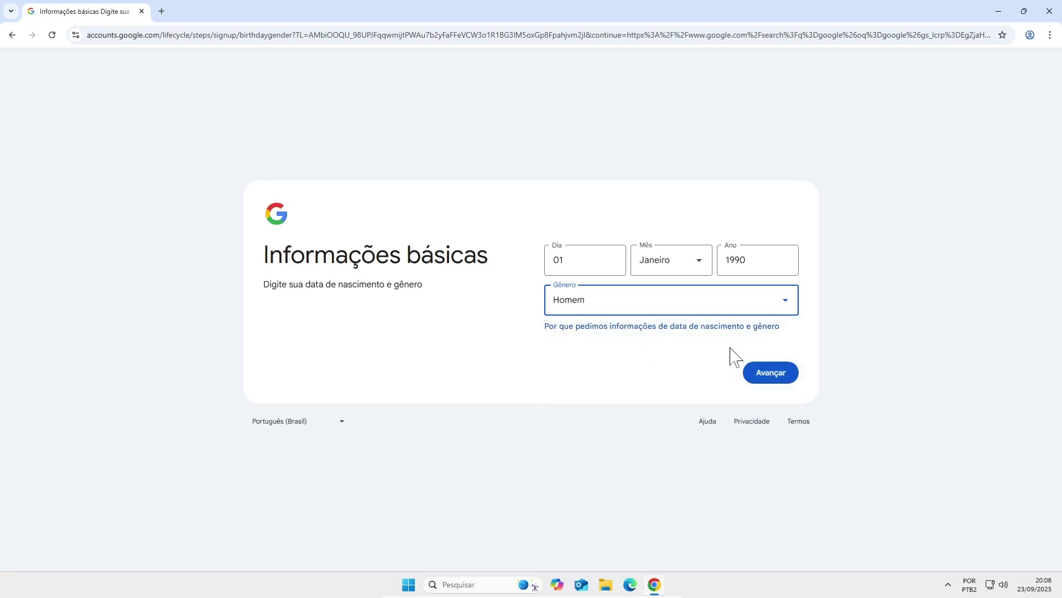
{"action": "left_click", "coordinate": [768, 375]}
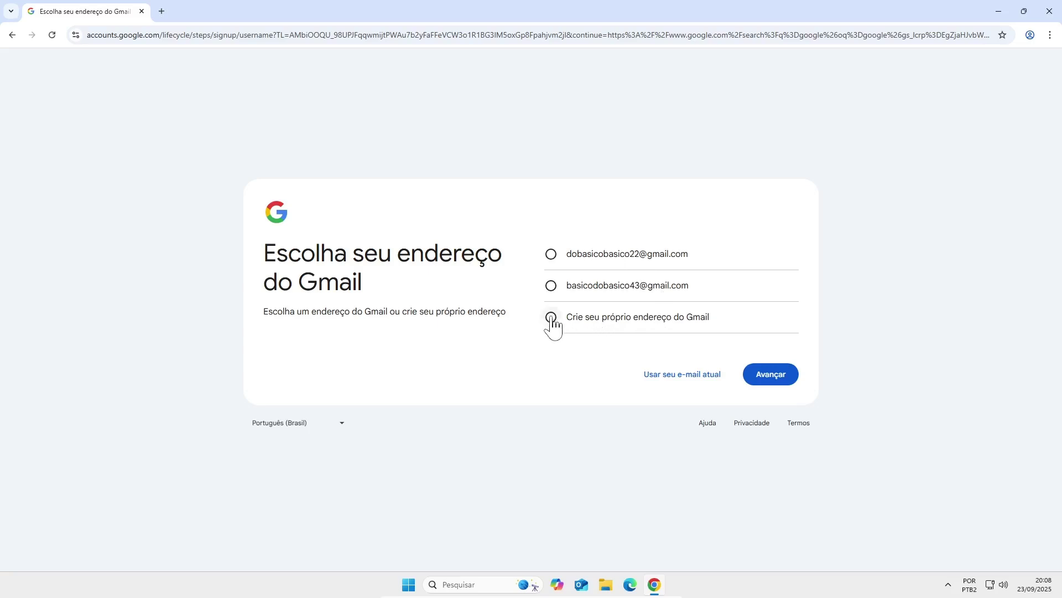
- Choose to create your own Gmail address and submit the first username, which is already taken
{"action": "left_click", "coordinate": [617, 324]}
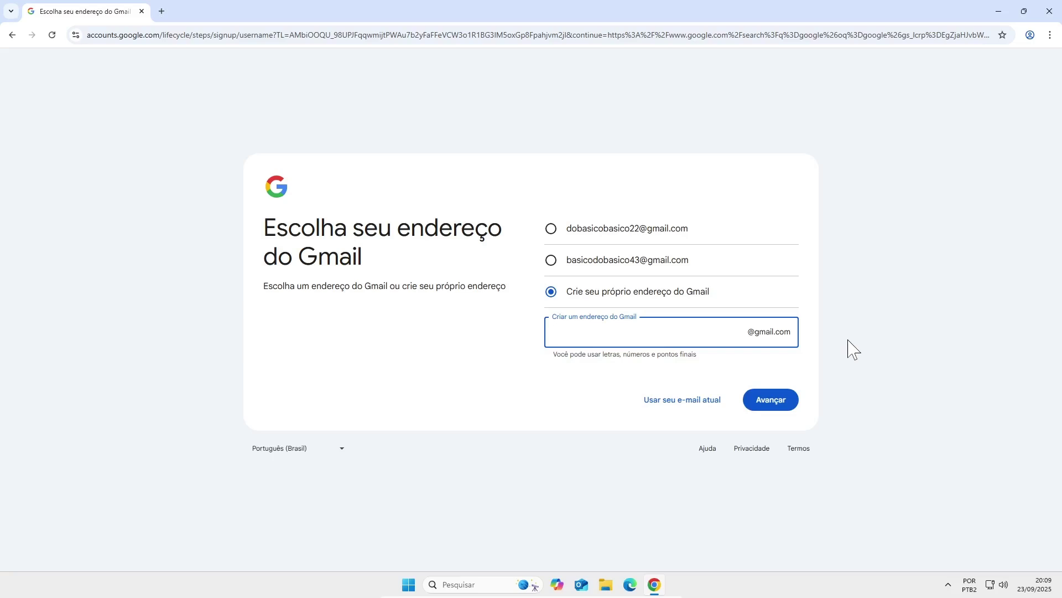
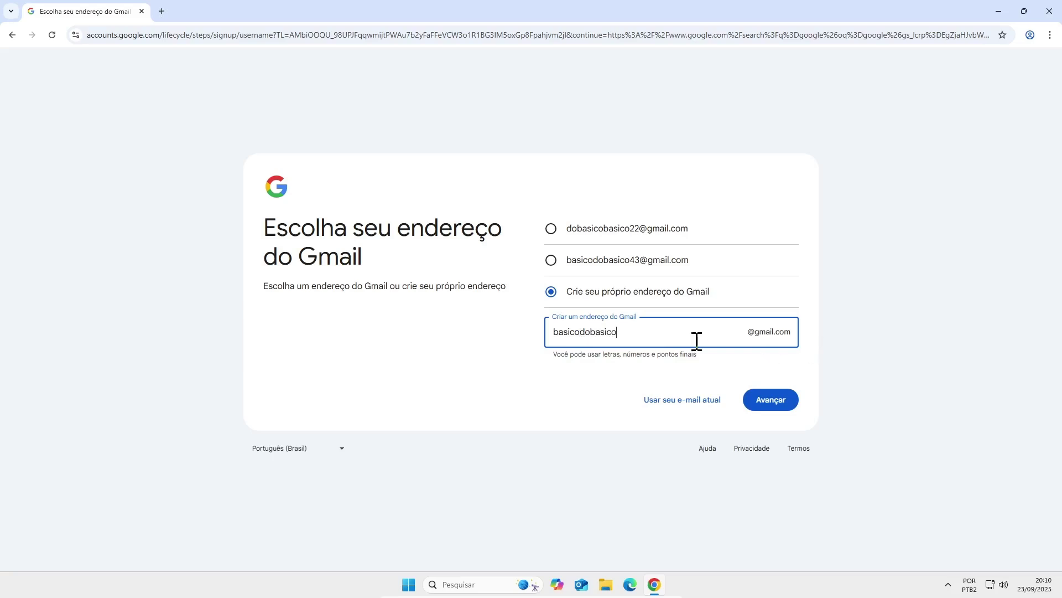
{"action": "left_click", "coordinate": [795, 407]}
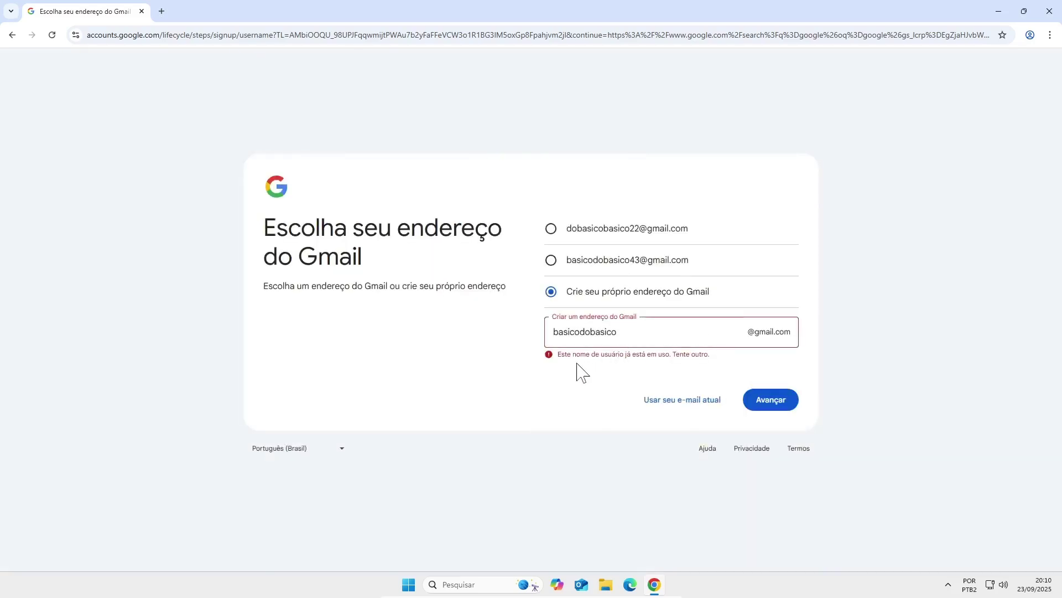
- Append 2025 to the username and submit the now-available Gmail address
{"action": "left_click_drag", "start_coordinate": [565, 355], "coordinate": [719, 365]}
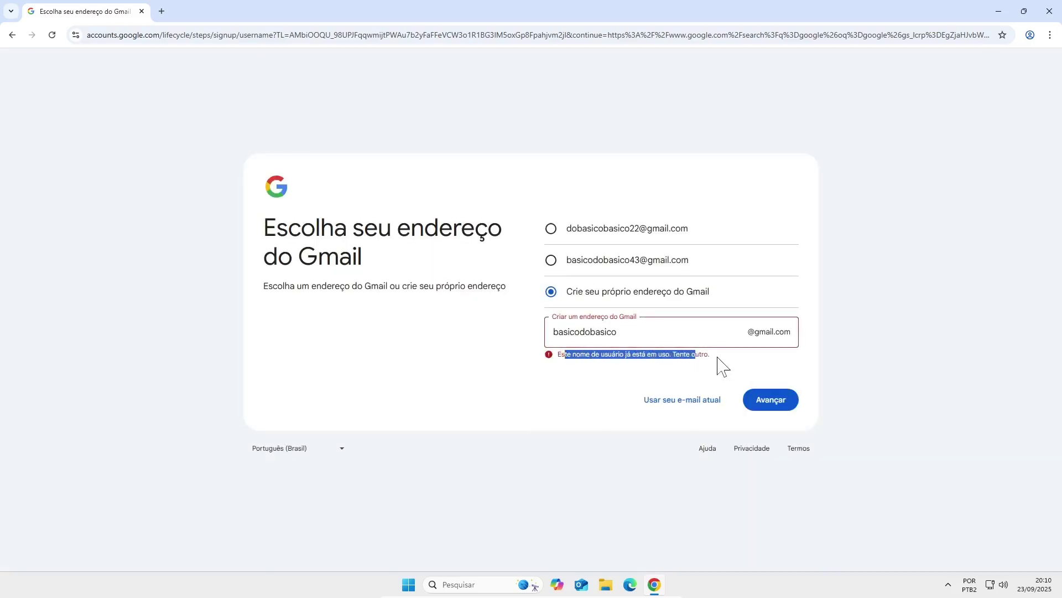
{"action": "left_click", "coordinate": [721, 365]}
{"action": "left_click", "coordinate": [675, 338]}
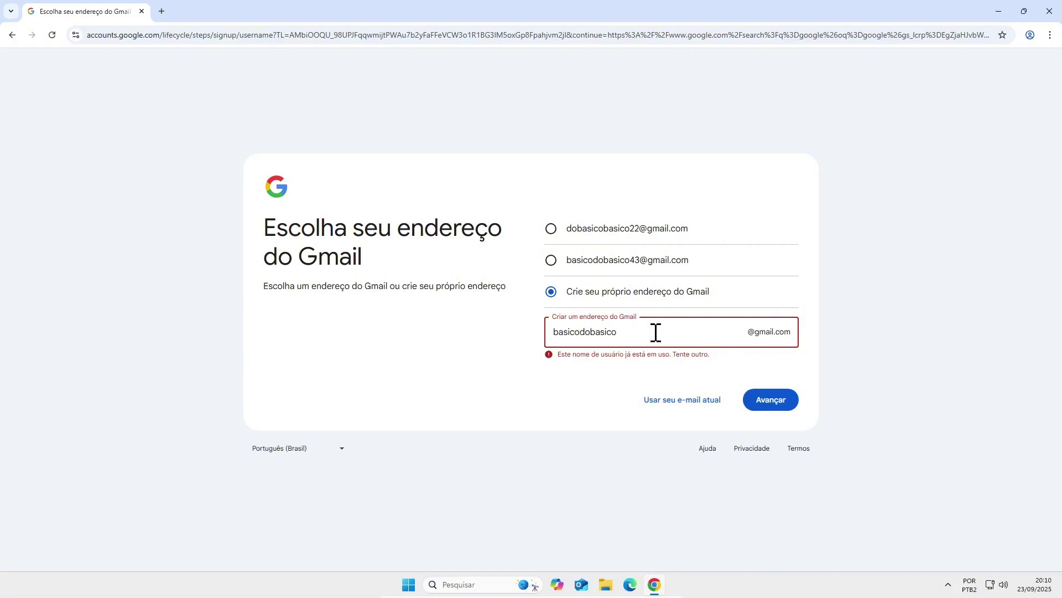
{"action": "type", "text": "2025"}
{"action": "left_click", "coordinate": [785, 400]}
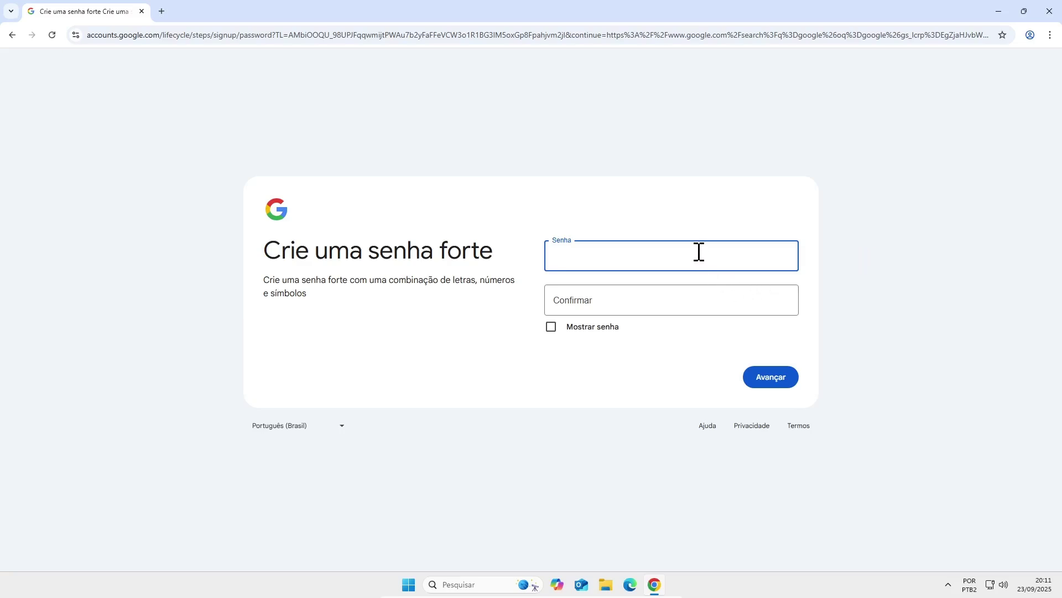
- Paste the account password into Senha and Confirmar, then continue
{"action": "key", "text": "ctrl+v"}
{"action": "left_click", "coordinate": [616, 300]}
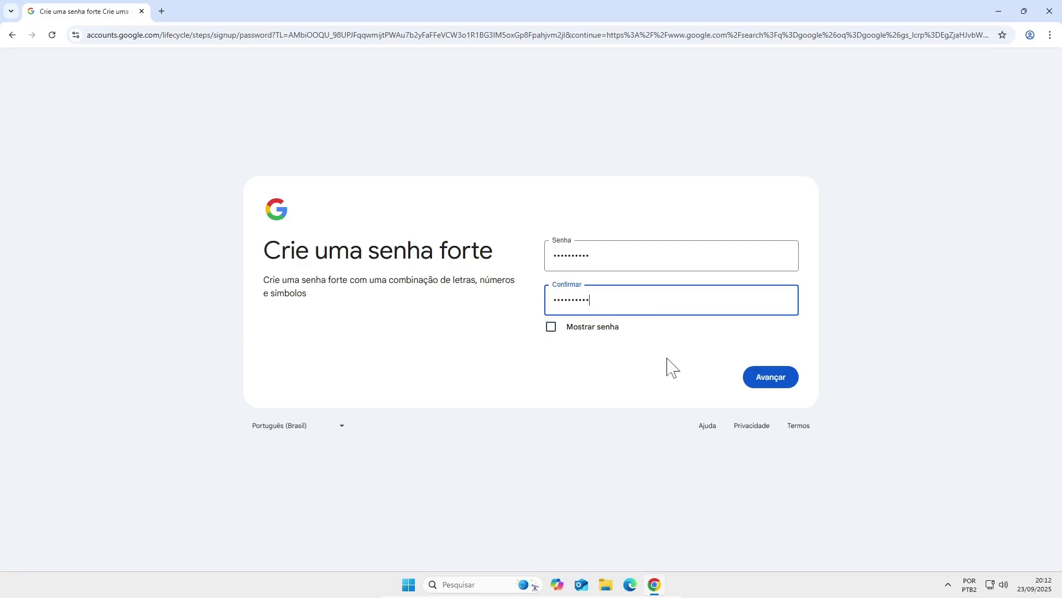
{"action": "left_click", "coordinate": [772, 384]}
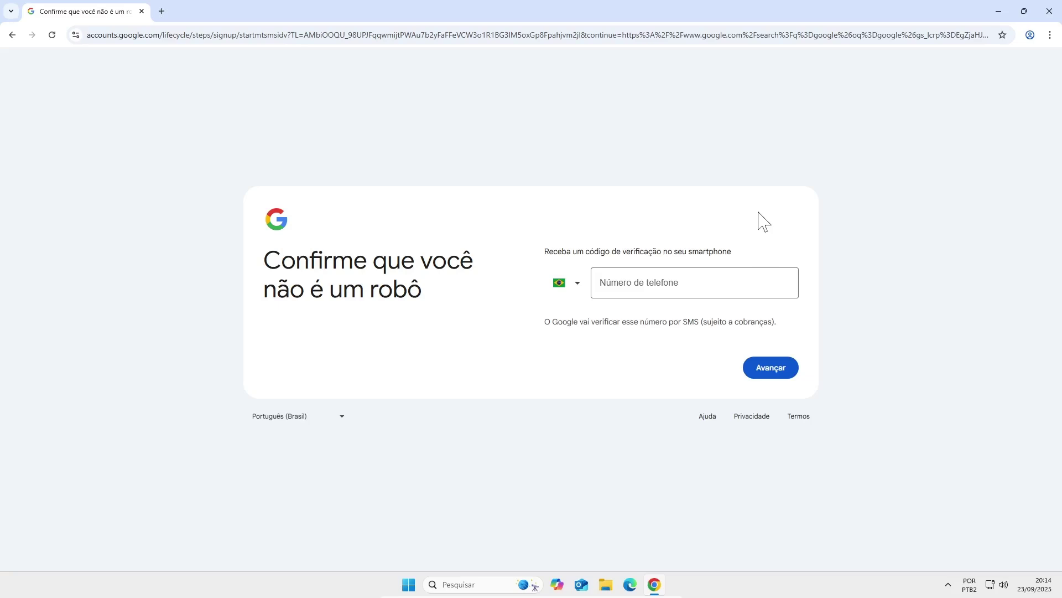
- Pass the robot check by entering a phone number and verifying the SMS code
{"action": "double_click", "coordinate": [434, 304]}
{"action": "left_click", "coordinate": [428, 293]}
{"action": "left_click_drag", "start_coordinate": [427, 298], "coordinate": [316, 284]}
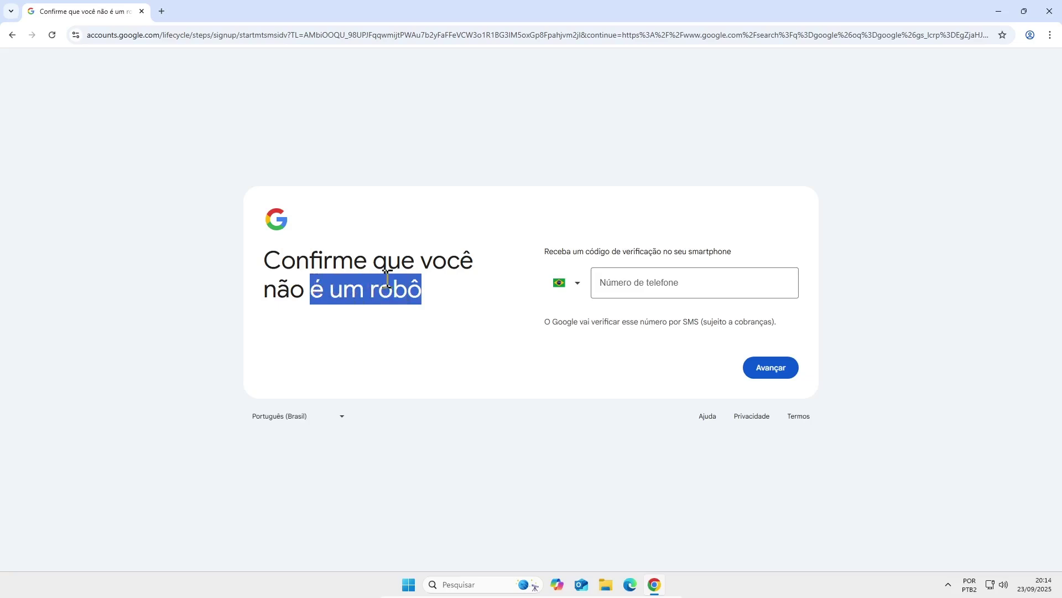
{"action": "left_click", "coordinate": [434, 298]}
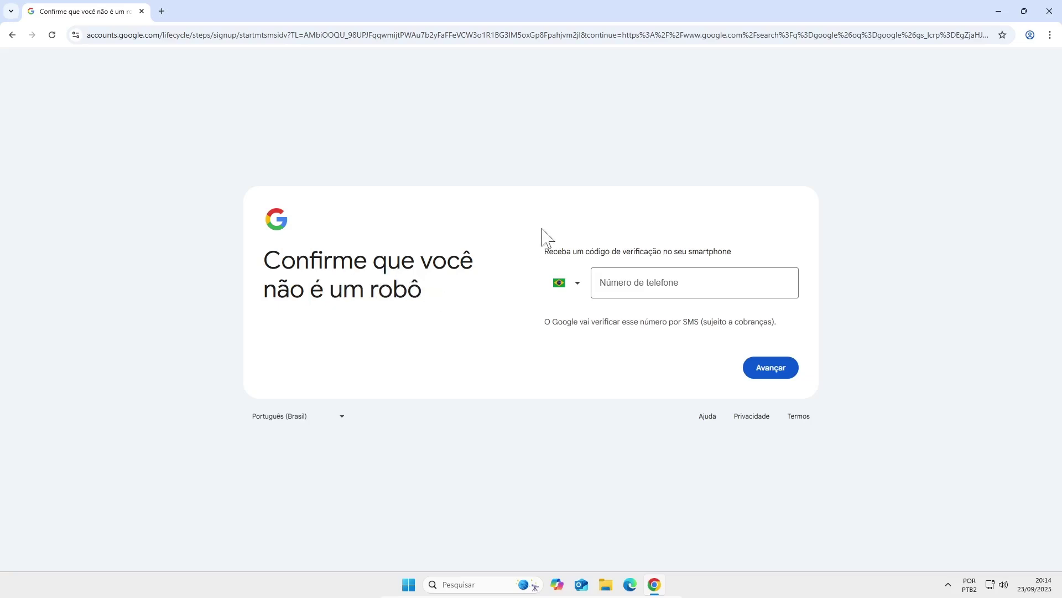
{"action": "left_click", "coordinate": [723, 278]}
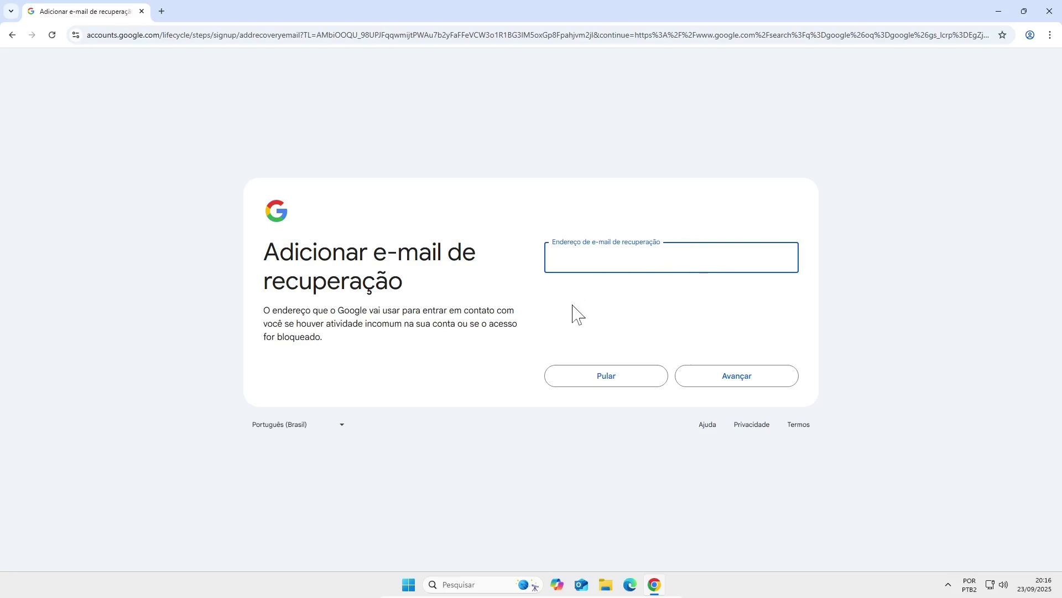
- Skip the recovery e-mail with Pular and accept the reviewed account details
{"action": "left_click", "coordinate": [623, 376]}
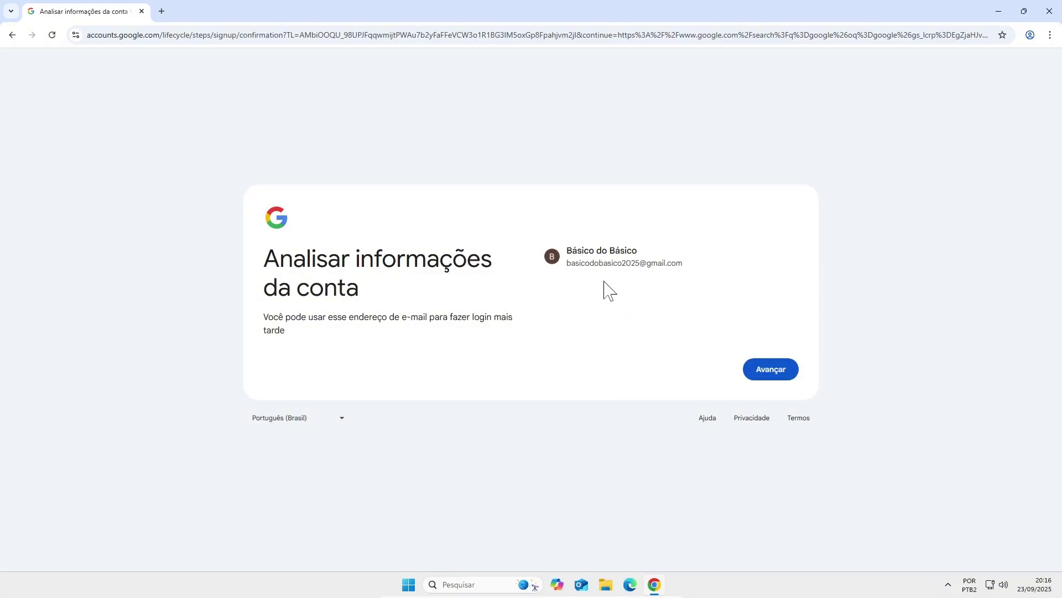
{"action": "left_click_drag", "start_coordinate": [650, 252], "coordinate": [568, 252]}
{"action": "left_click", "coordinate": [572, 263]}
{"action": "left_click", "coordinate": [790, 379]}
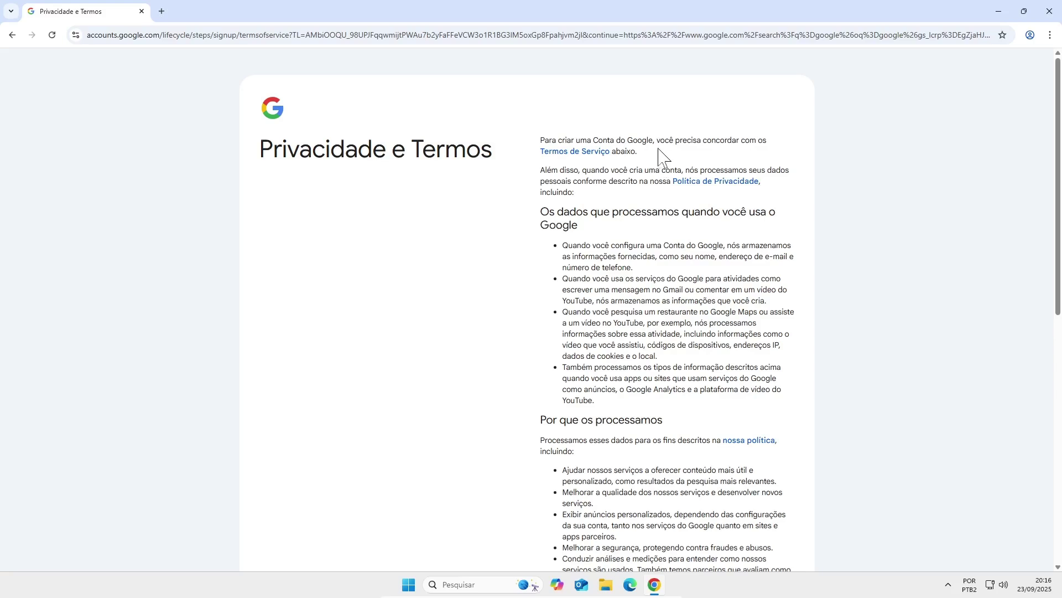
- Expand Mais opções, tick both Concordo boxes for Terms and data processing, and create the account
{"action": "scroll", "coordinate": [654, 160], "scroll_direction": "down", "scroll_amount": 2}
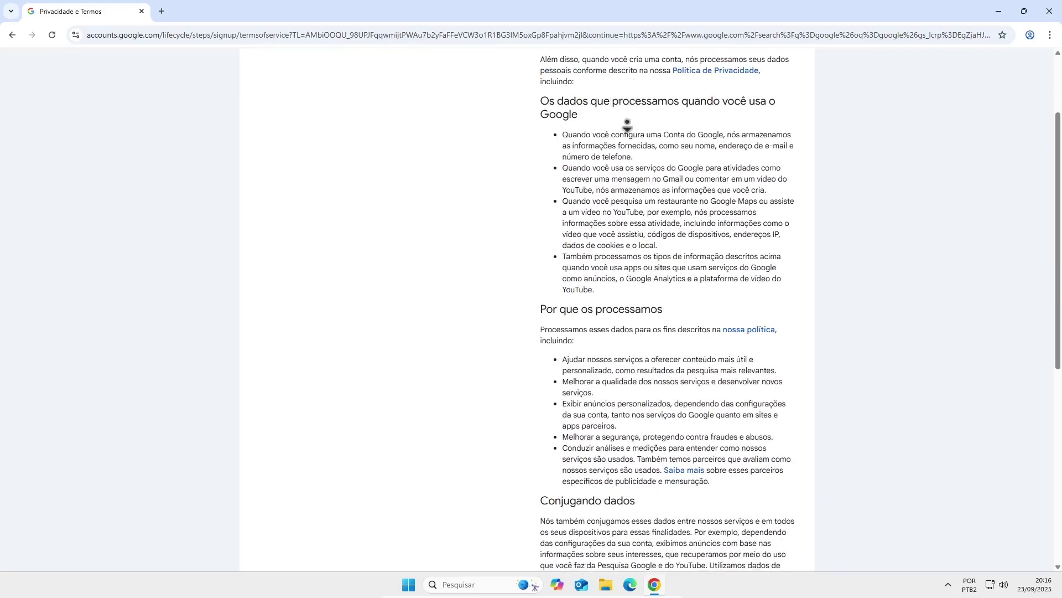
{"action": "scroll", "coordinate": [628, 128], "scroll_direction": "down", "scroll_amount": 1}
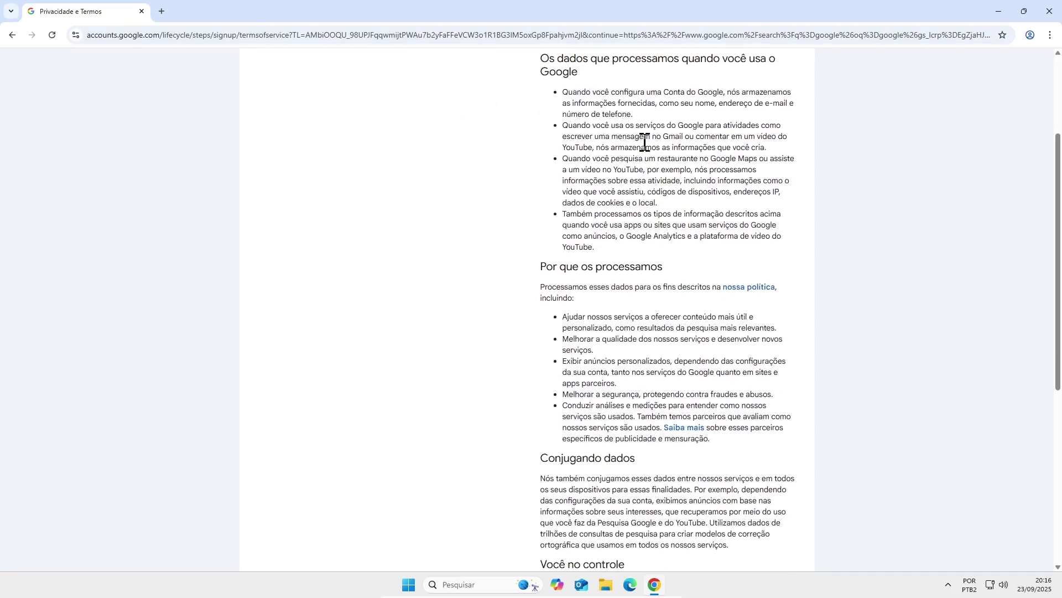
{"action": "scroll", "coordinate": [647, 157], "scroll_direction": "down", "scroll_amount": 3}
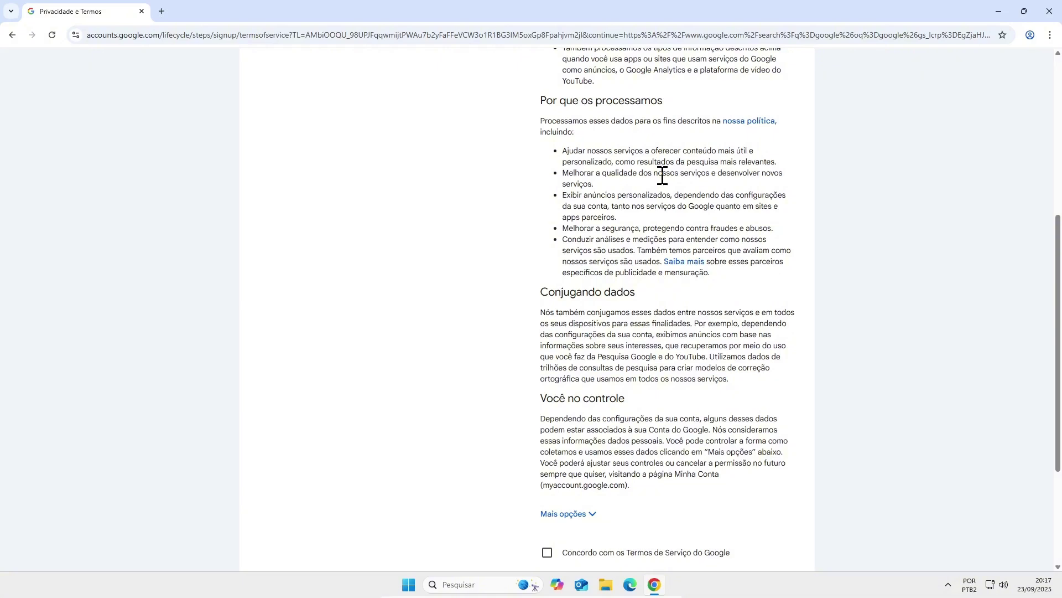
{"action": "scroll", "coordinate": [631, 227], "scroll_direction": "down", "scroll_amount": 2}
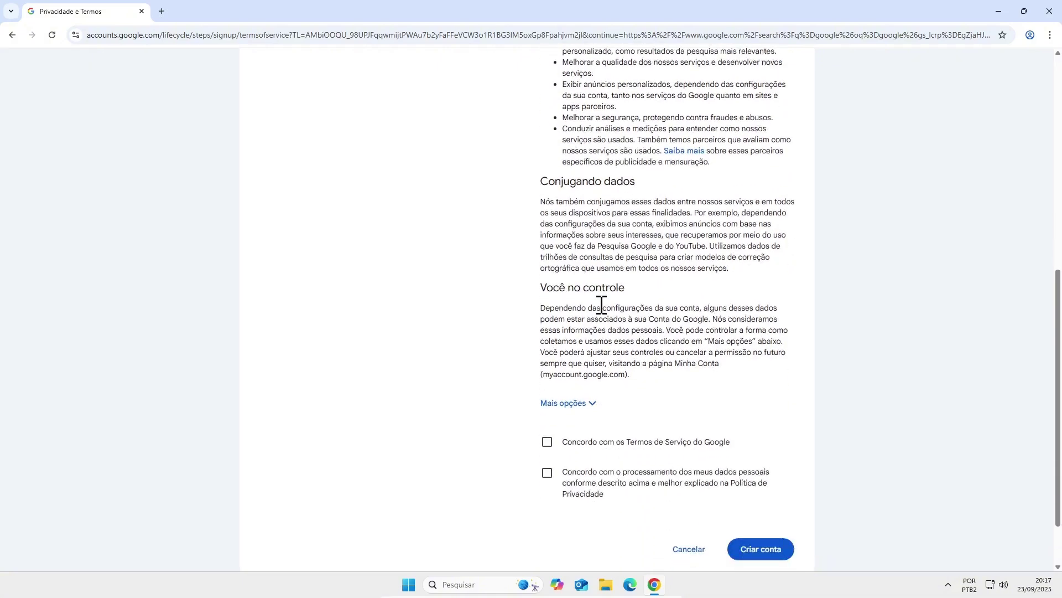
{"action": "left_click", "coordinate": [580, 406]}
{"action": "scroll", "coordinate": [620, 288], "scroll_direction": "down", "scroll_amount": 5}
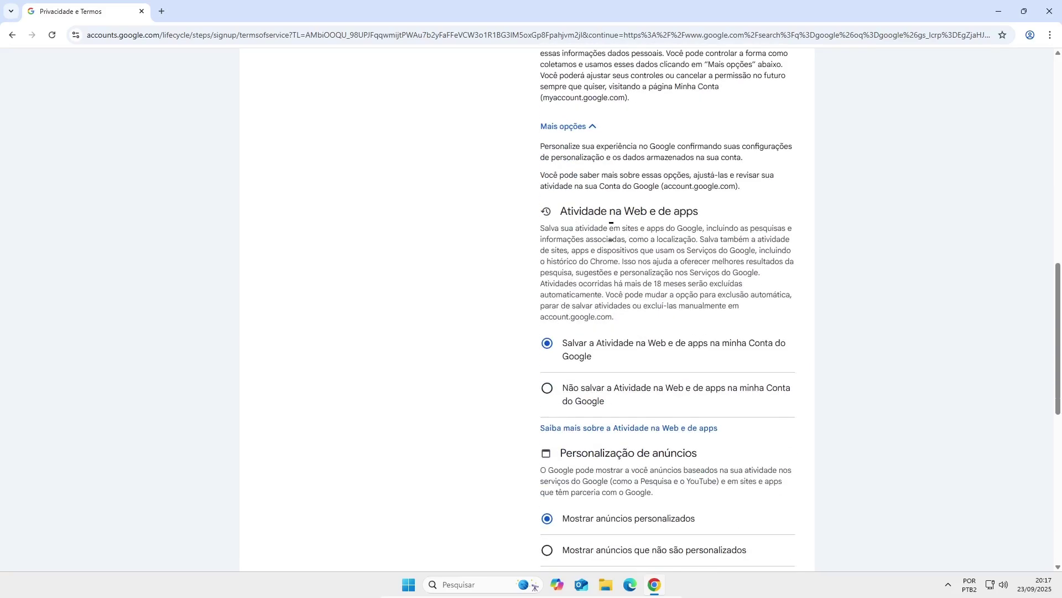
{"action": "scroll", "coordinate": [611, 232], "scroll_direction": "down", "scroll_amount": 2}
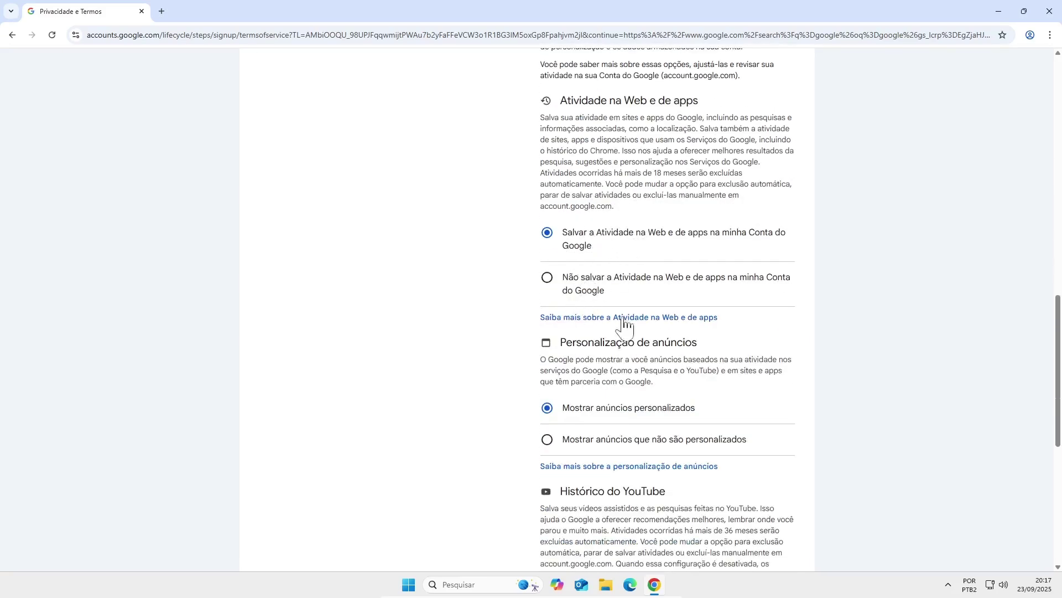
{"action": "scroll", "coordinate": [624, 321], "scroll_direction": "down", "scroll_amount": 6}
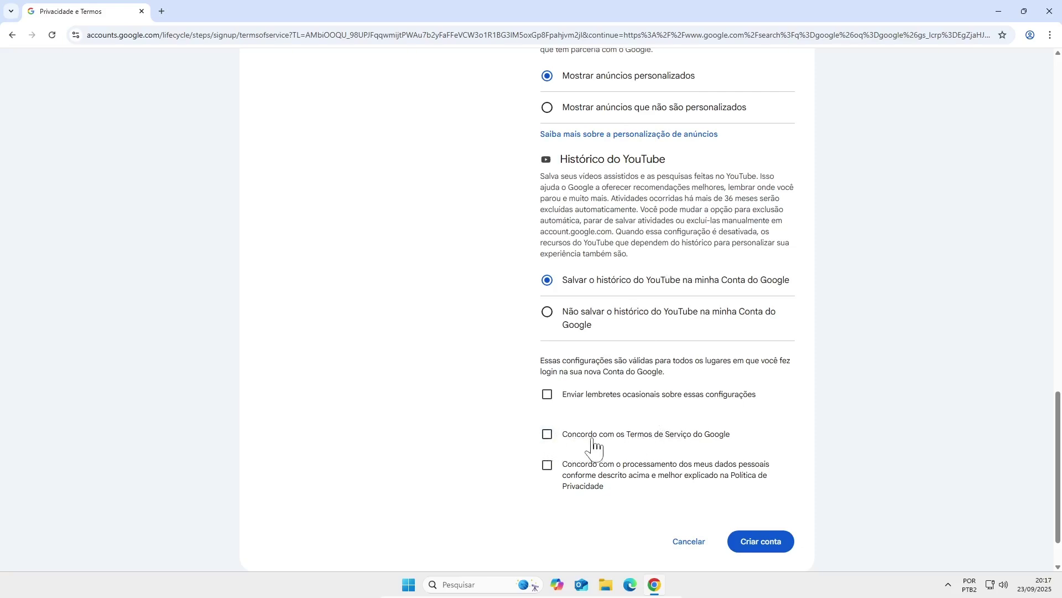
{"action": "left_click", "coordinate": [584, 437]}
{"action": "left_click", "coordinate": [548, 468]}
{"action": "left_click", "coordinate": [769, 548]}
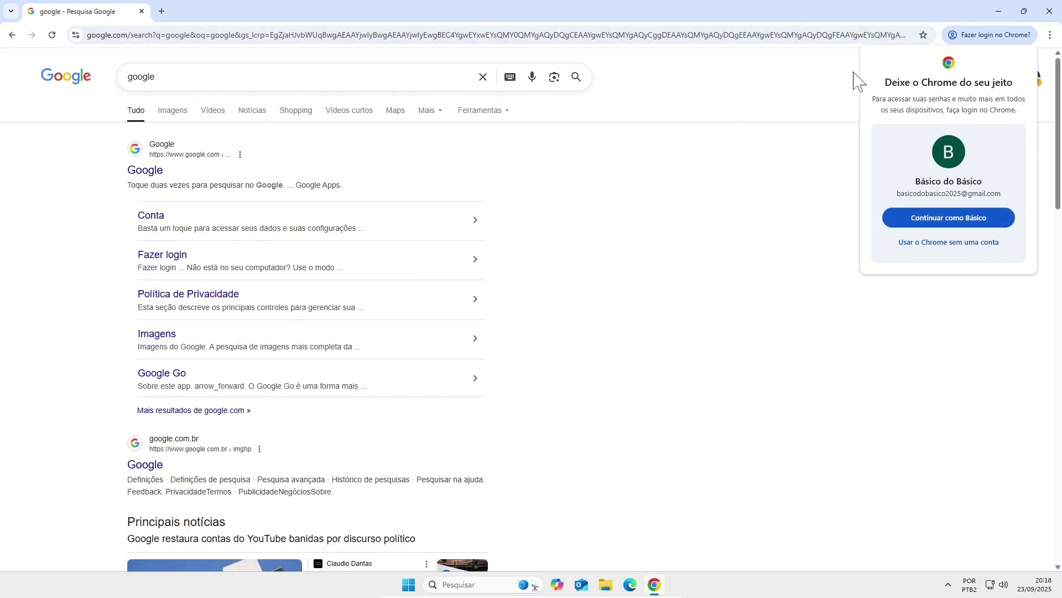
- Accept Chrome's Continuar como prompt to sign the browser in as the new account
{"action": "left_click", "coordinate": [944, 219]}
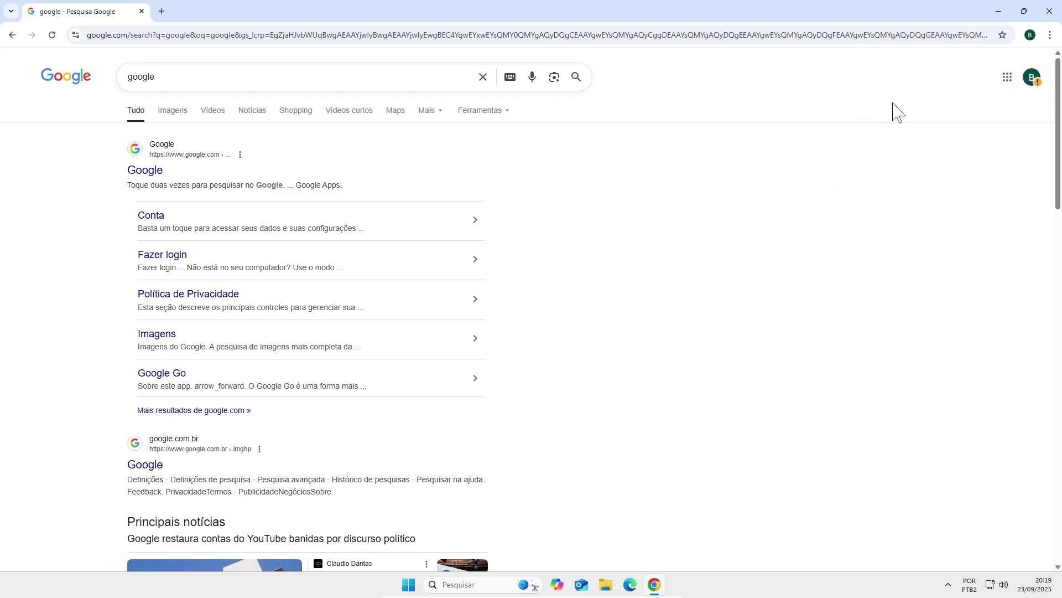
- Open the profile avatar menu and review the new account's panel and its e-mail address
{"action": "left_click", "coordinate": [1029, 81]}
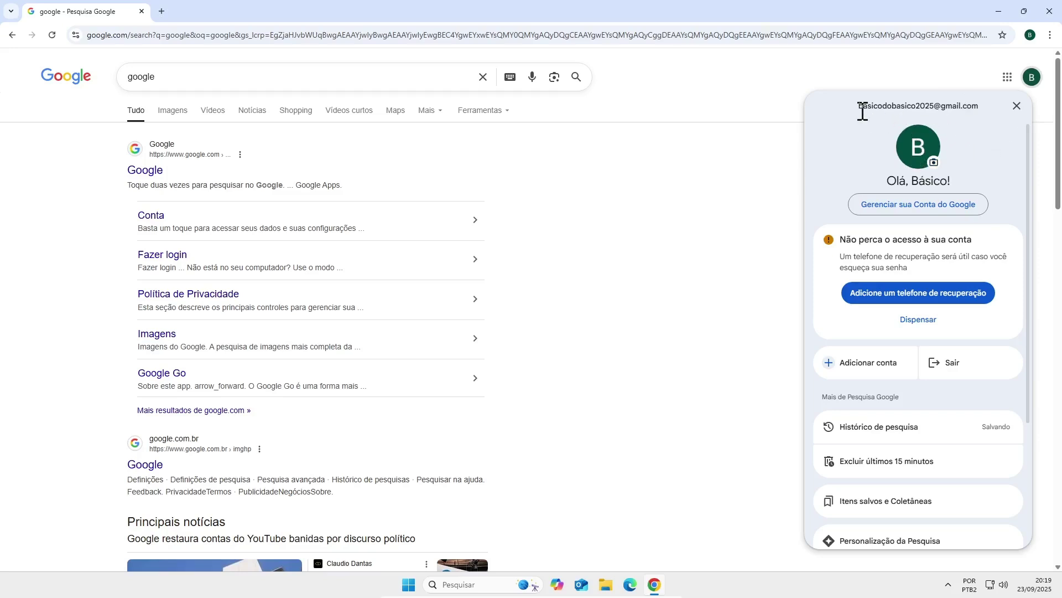
{"action": "left_click_drag", "start_coordinate": [862, 113], "coordinate": [977, 114]}
{"action": "left_click", "coordinate": [922, 174]}
{"action": "scroll", "coordinate": [946, 182], "scroll_direction": "down", "scroll_amount": 3}
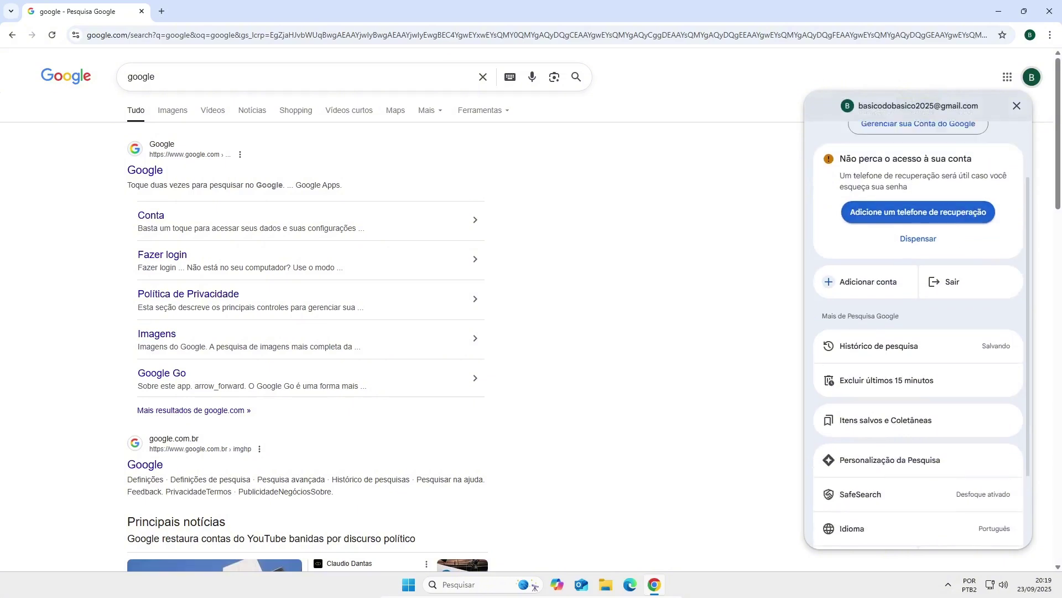
{"action": "scroll", "coordinate": [935, 196], "scroll_direction": "up", "scroll_amount": 3}
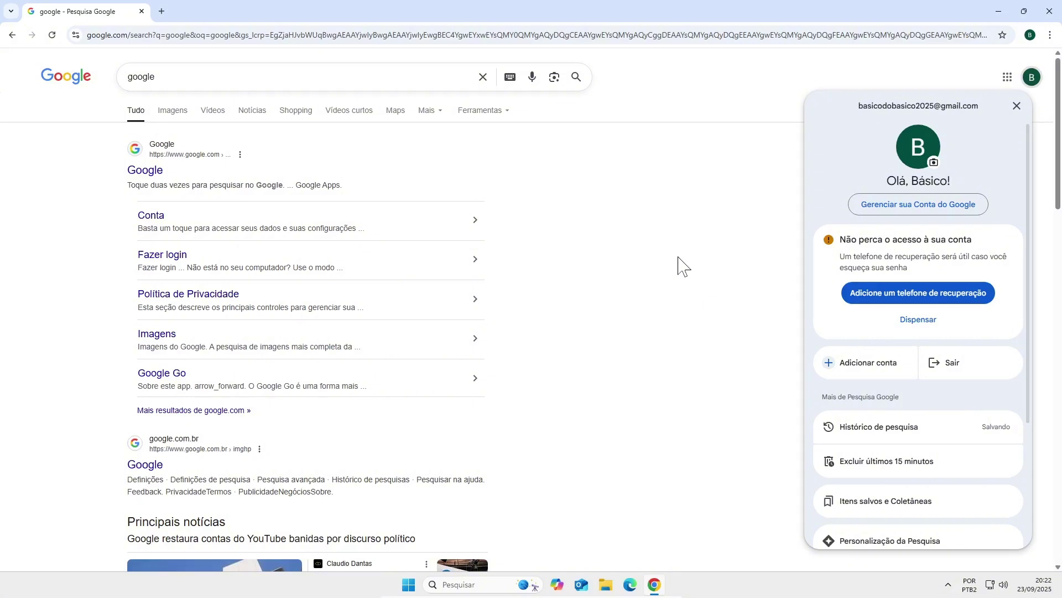
{"action": "scroll", "coordinate": [661, 252], "scroll_direction": "down", "scroll_amount": 2}
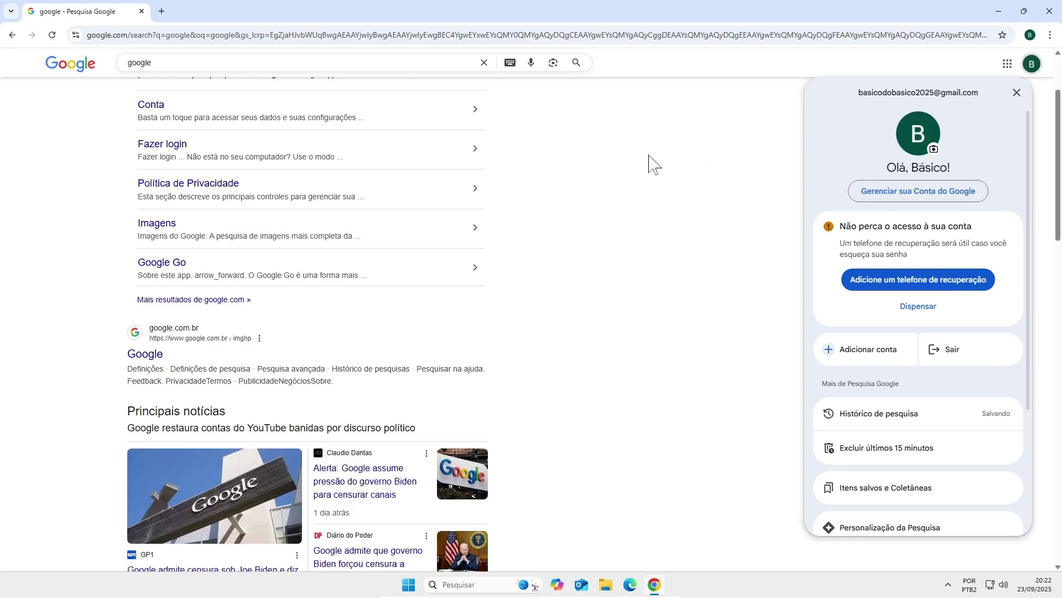
{"action": "scroll", "coordinate": [655, 194], "scroll_direction": "down", "scroll_amount": 3}
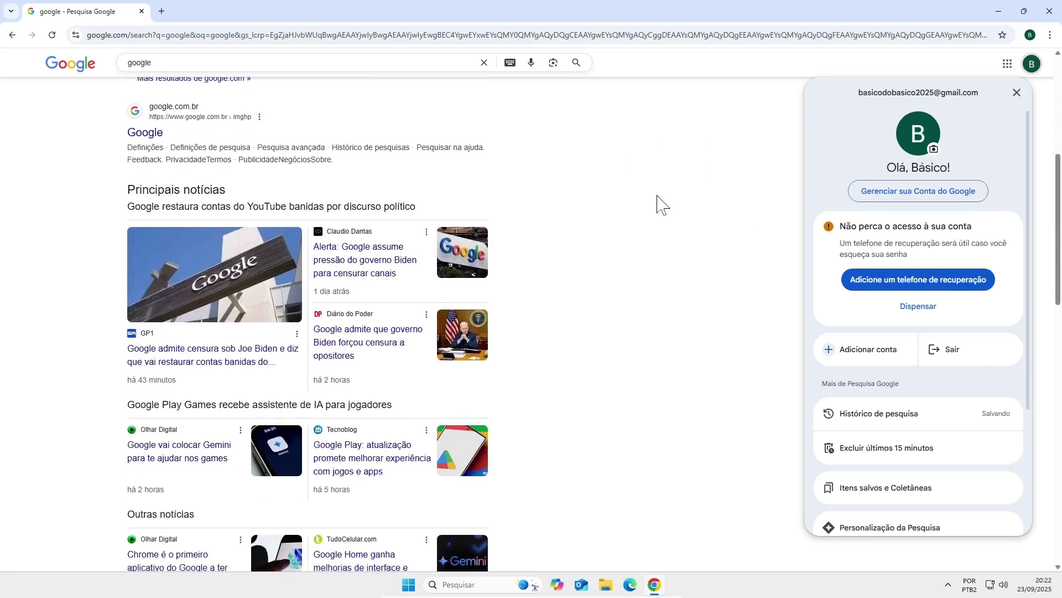
{"action": "scroll", "coordinate": [658, 218], "scroll_direction": "up", "scroll_amount": 5}
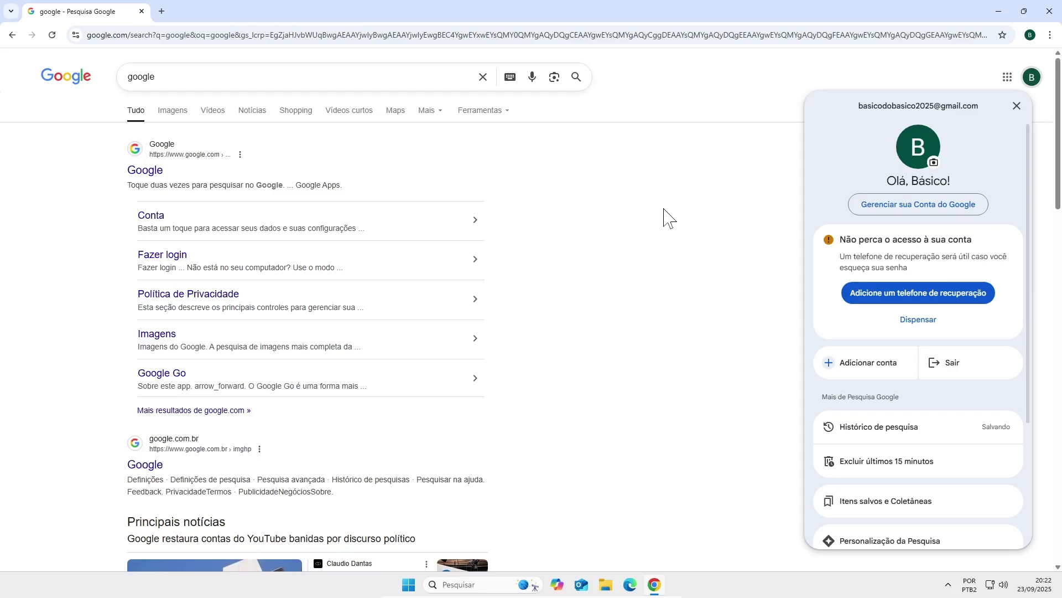